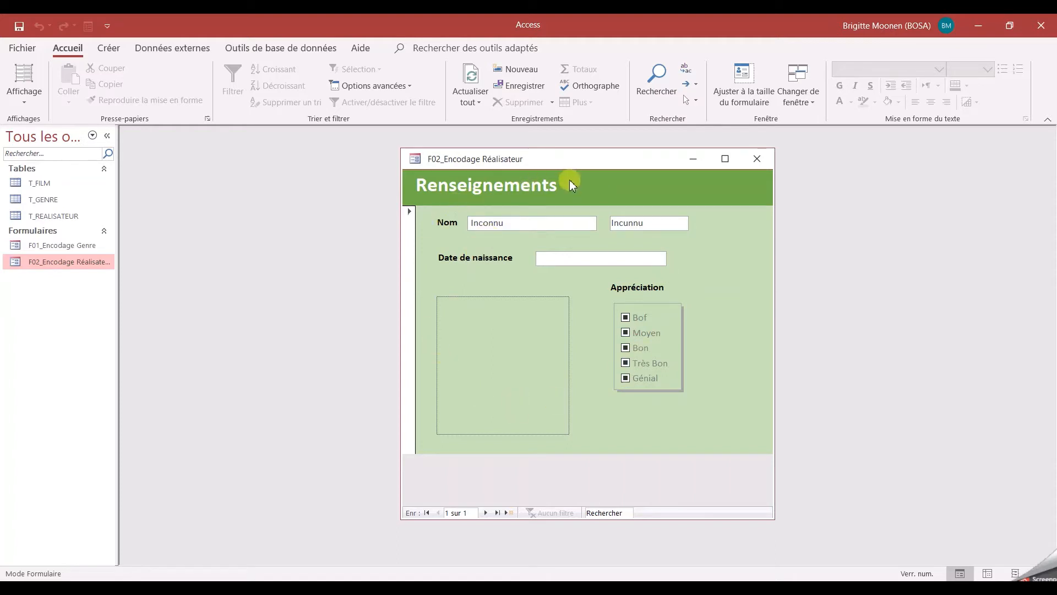
# Add a new director record with surname Miller, first name george and the date of birth
pyautogui.click(514, 513)
pyautogui.click(535, 222)
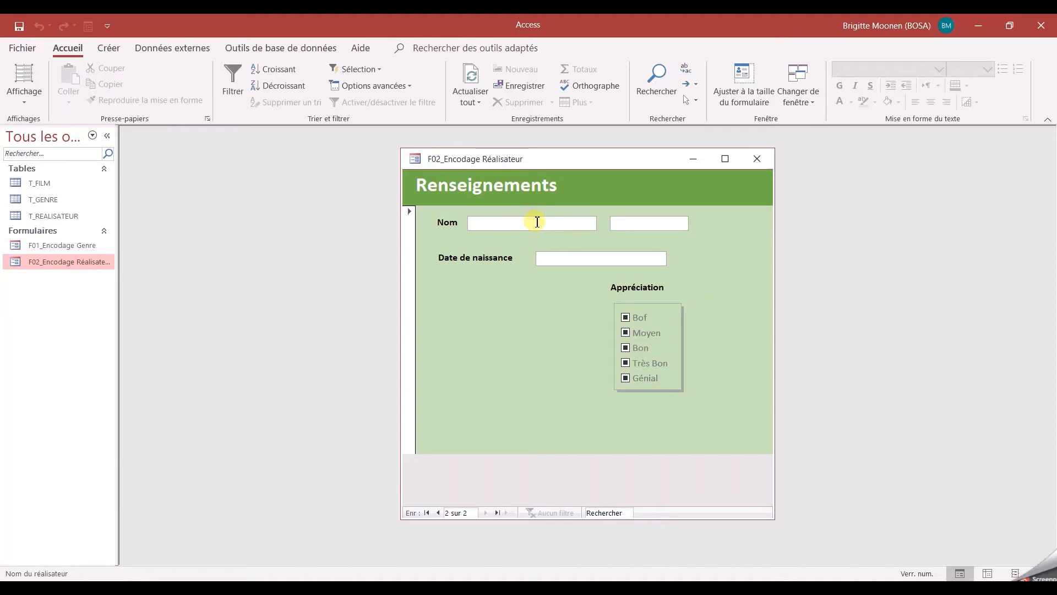
pyautogui.write('Miller')
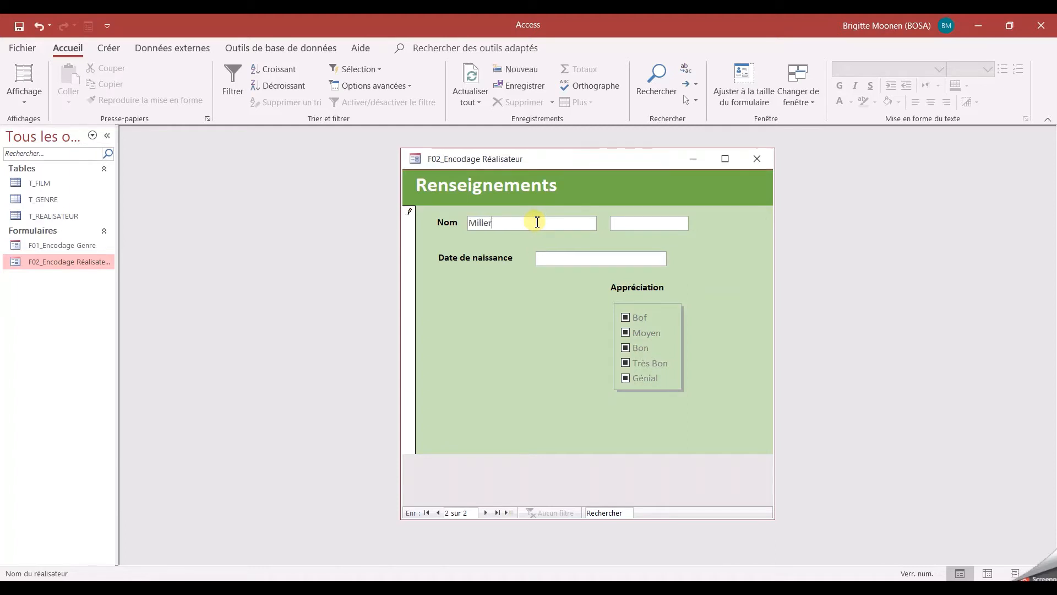
pyautogui.press('Tab')
pyautogui.write('03/')
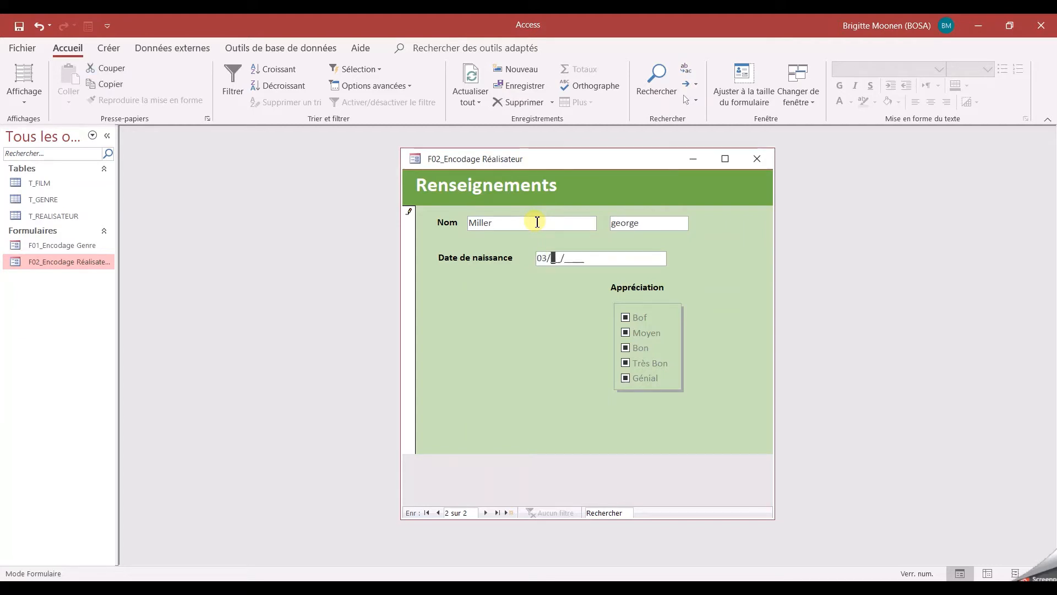
pyautogui.write('03/1945')
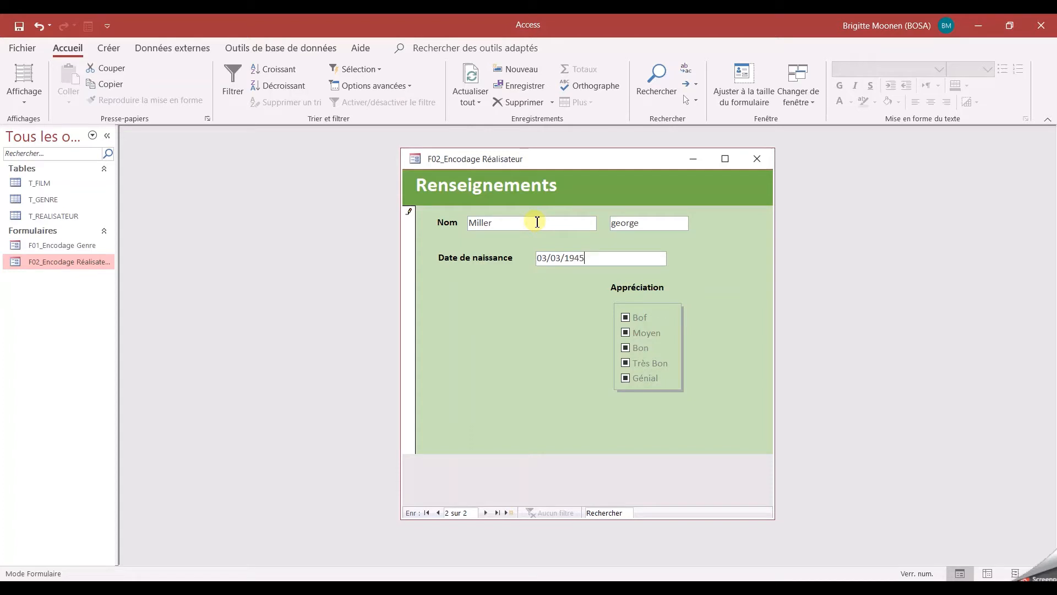
# Correct the director's first name to George and set the appreciation to Très Bon
pyautogui.click(622, 222)
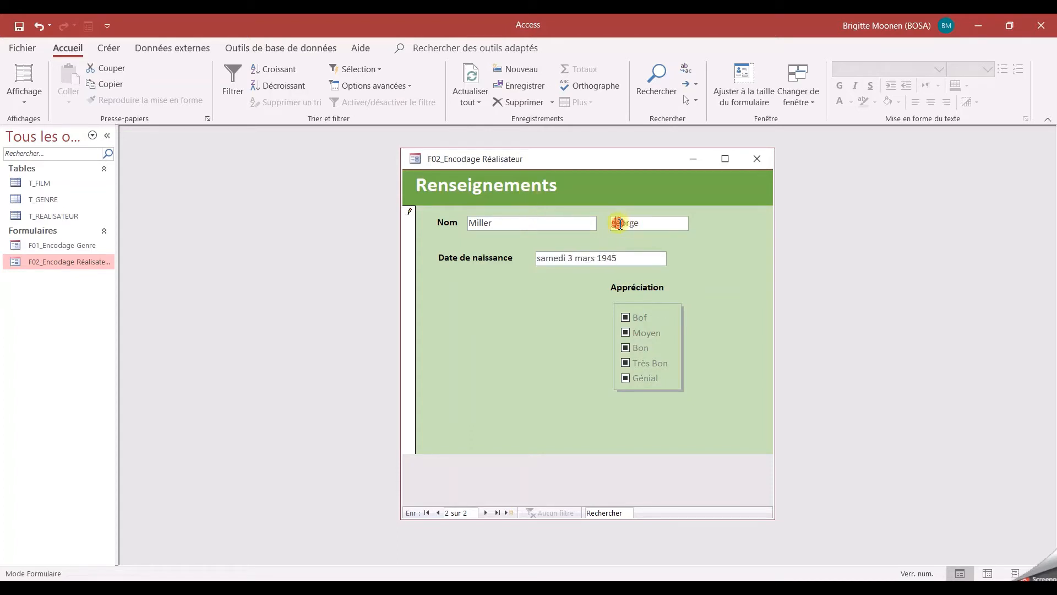
pyautogui.write('G')
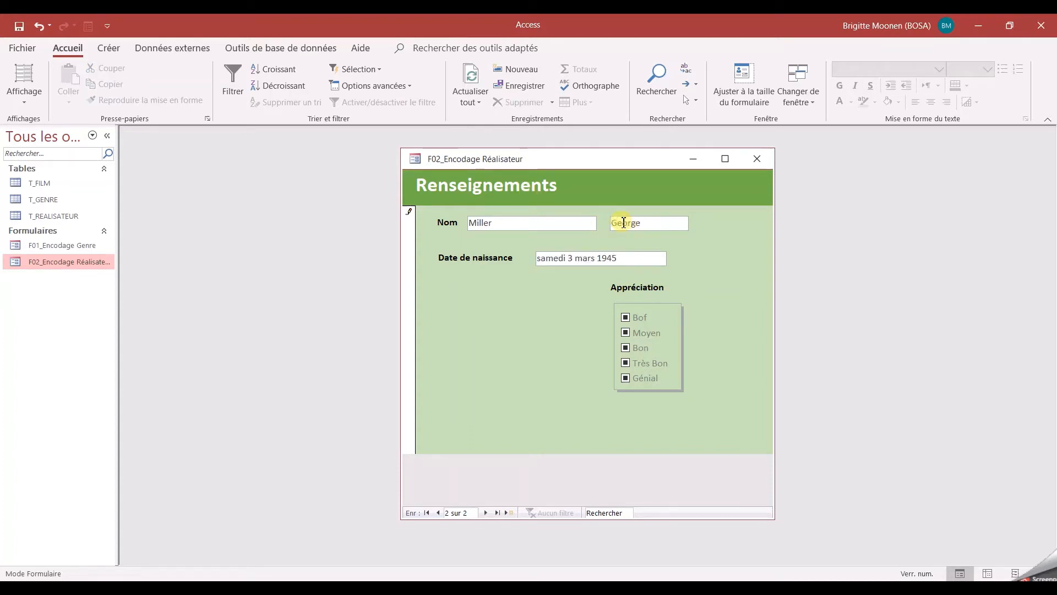
pyautogui.click(630, 365)
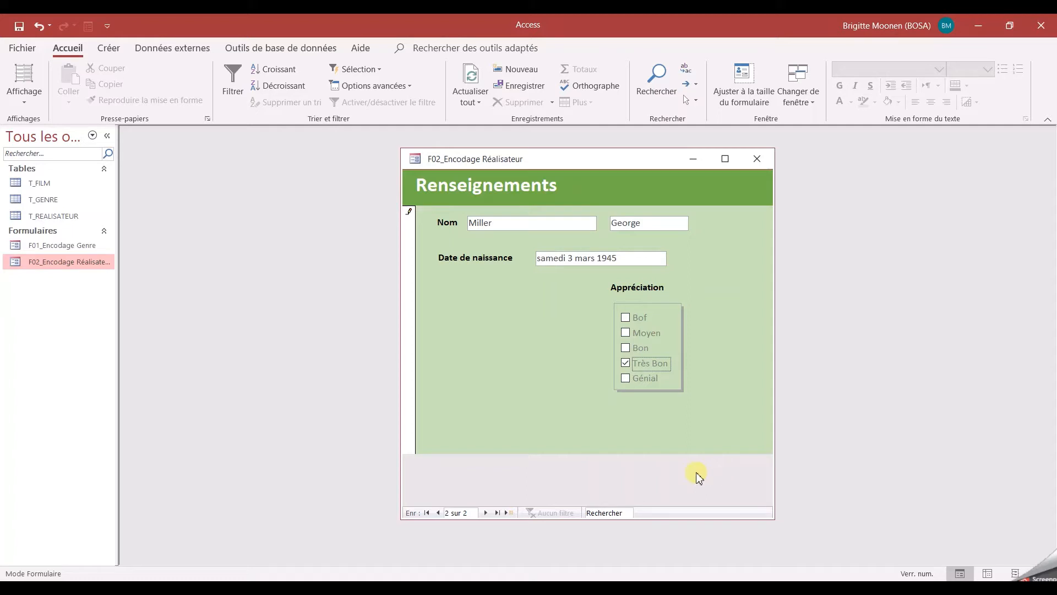
# Switch the form to design view and fill the form footer with the dark green matching the header
pyautogui.click(24, 100)
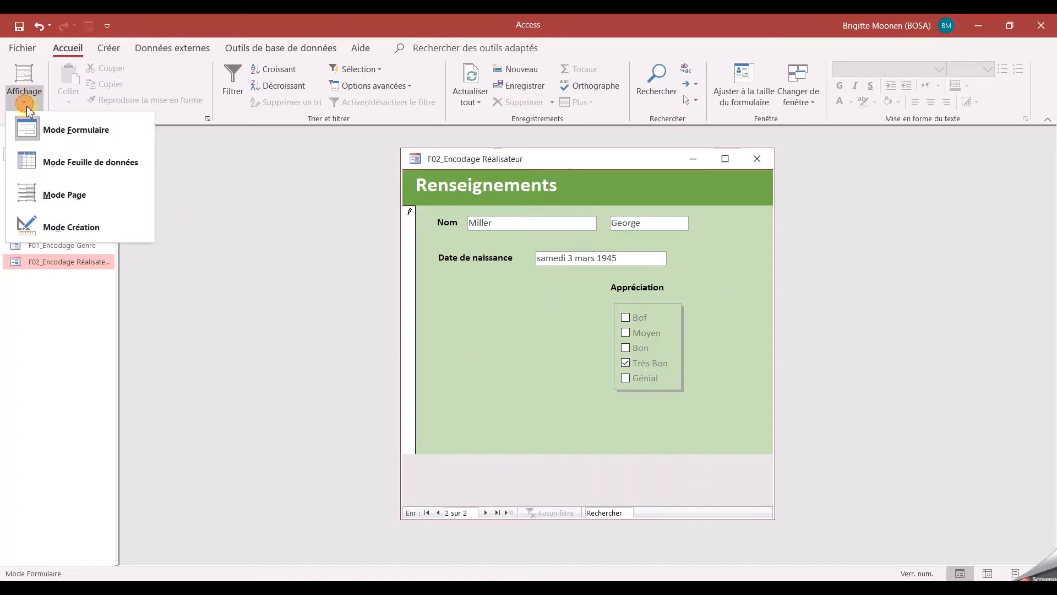
pyautogui.click(70, 222)
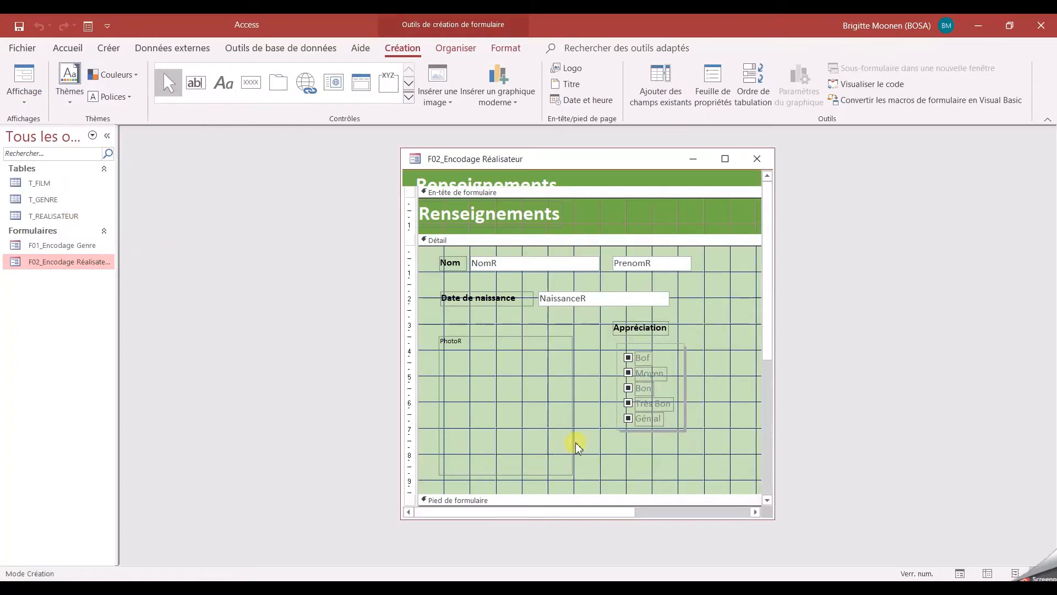
pyautogui.scroll(-4, 604, 430)
pyautogui.click(578, 424)
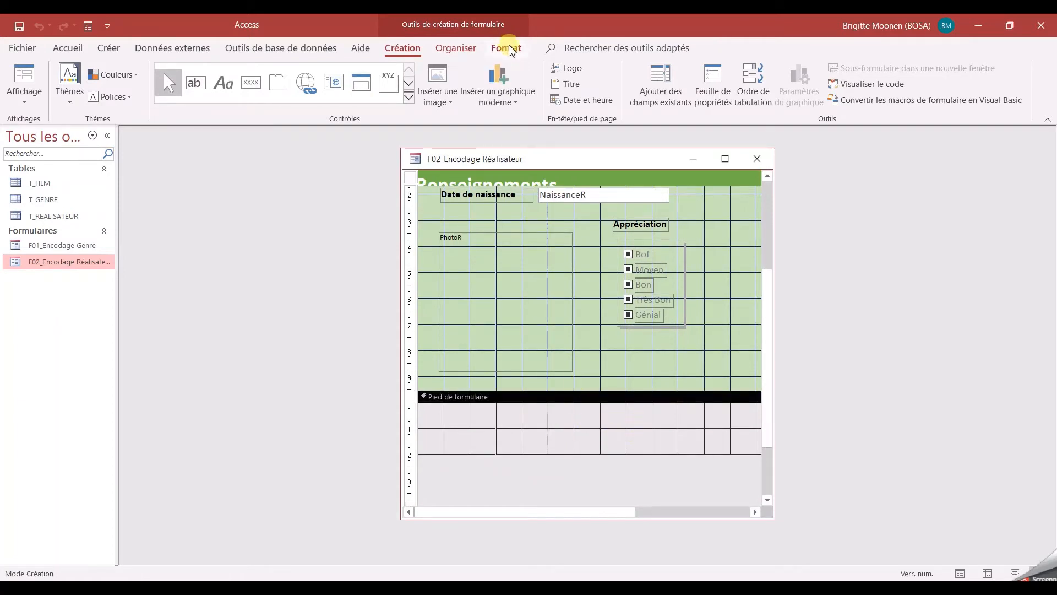
pyautogui.click(496, 51)
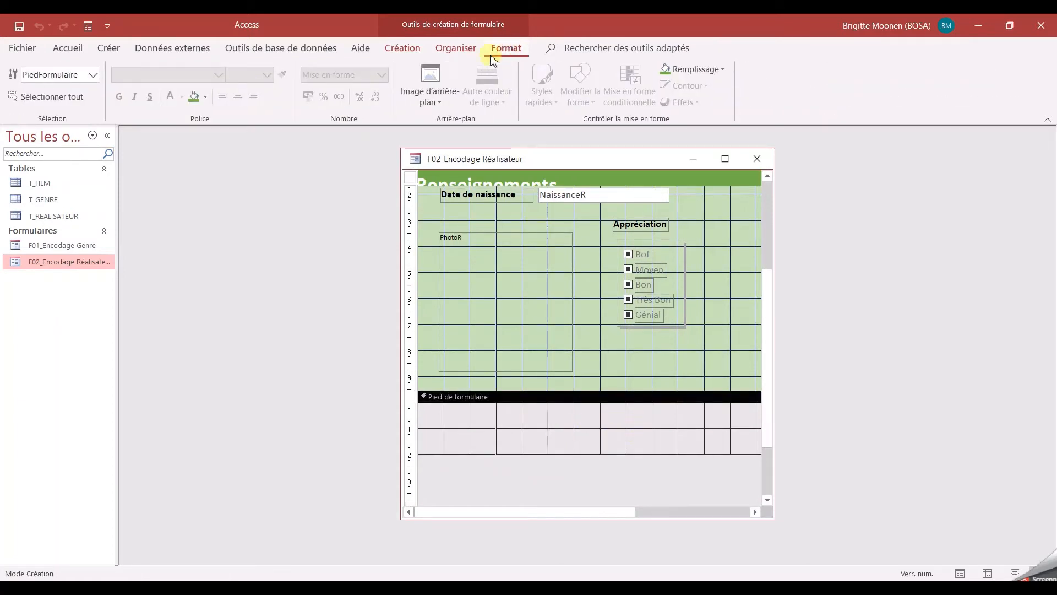
pyautogui.click(206, 97)
pyautogui.click(291, 153)
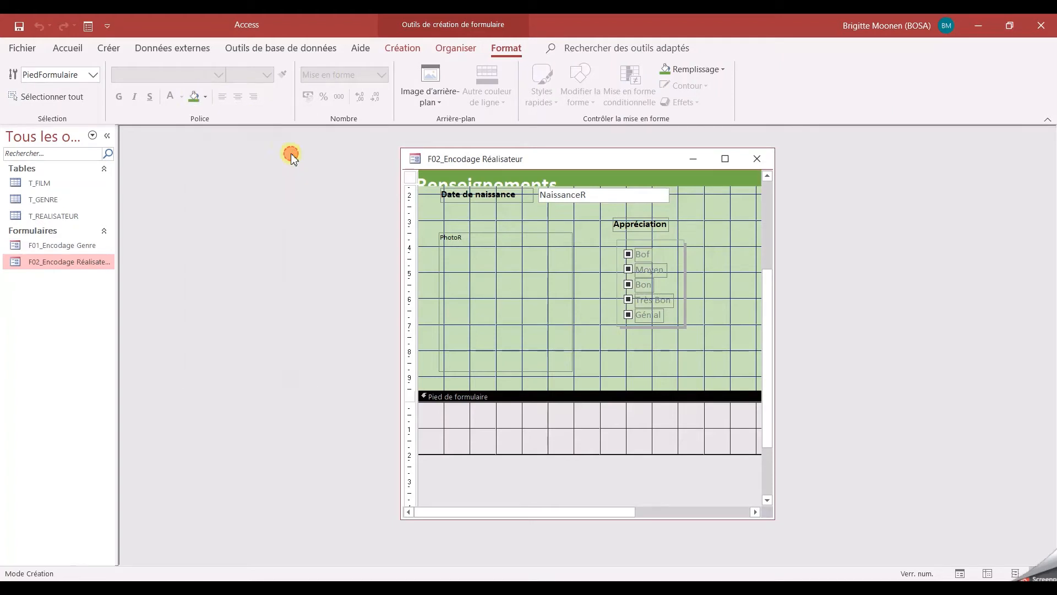
pyautogui.scroll(3, 580, 427)
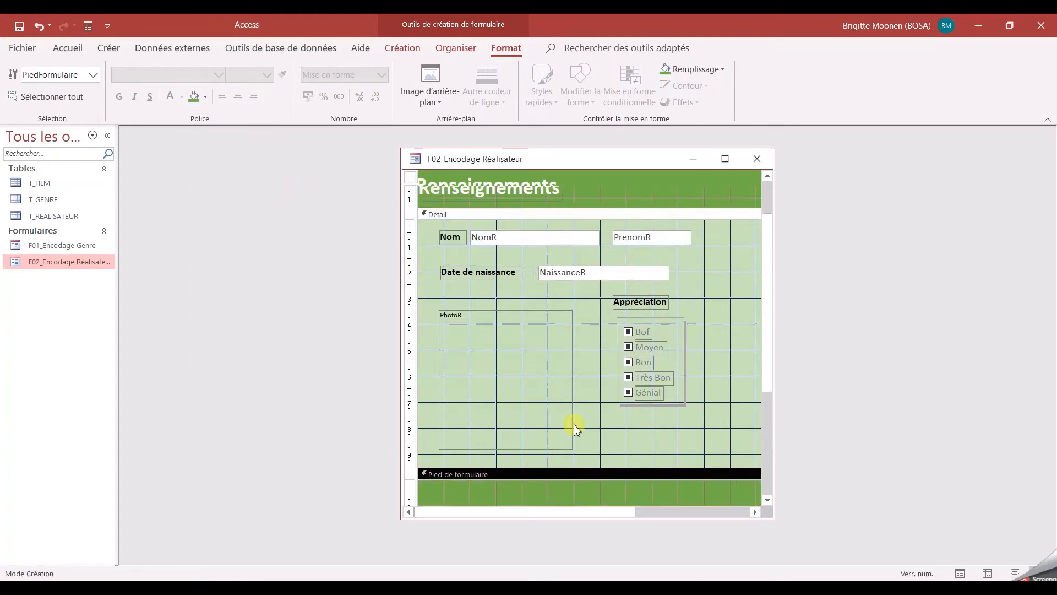
pyautogui.scroll(-3, 573, 423)
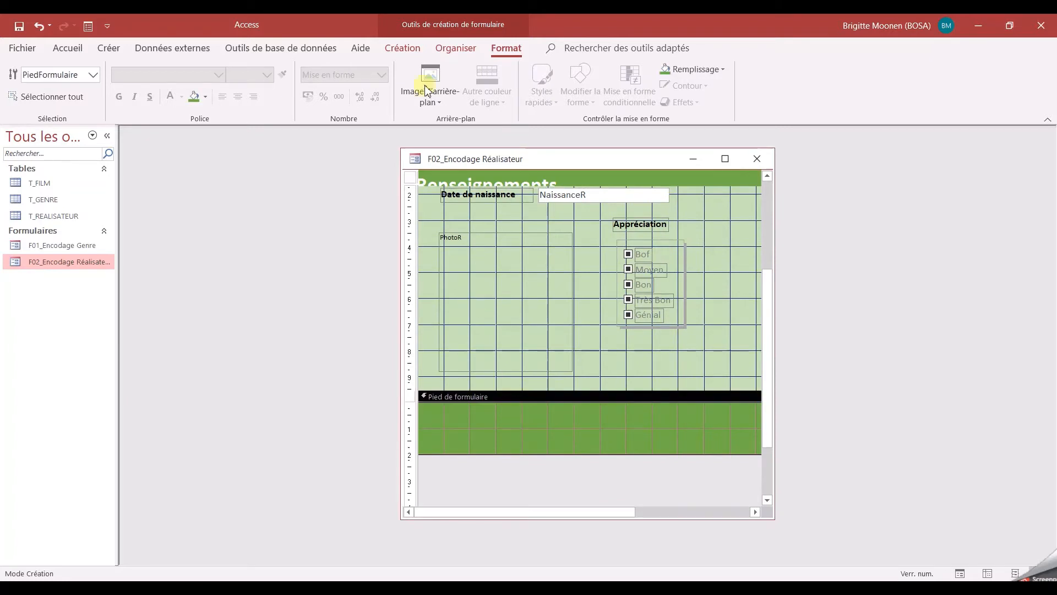
# Insert a command button in the form footer and assign it the record operation Ajouter un nouvel enregistrement
pyautogui.click(403, 49)
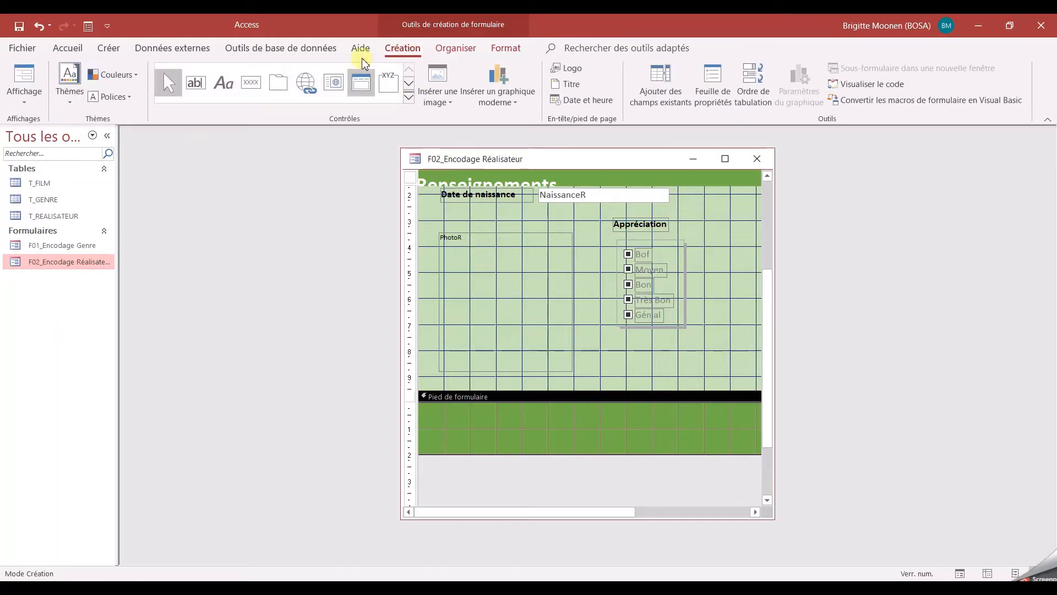
pyautogui.click(665, 84)
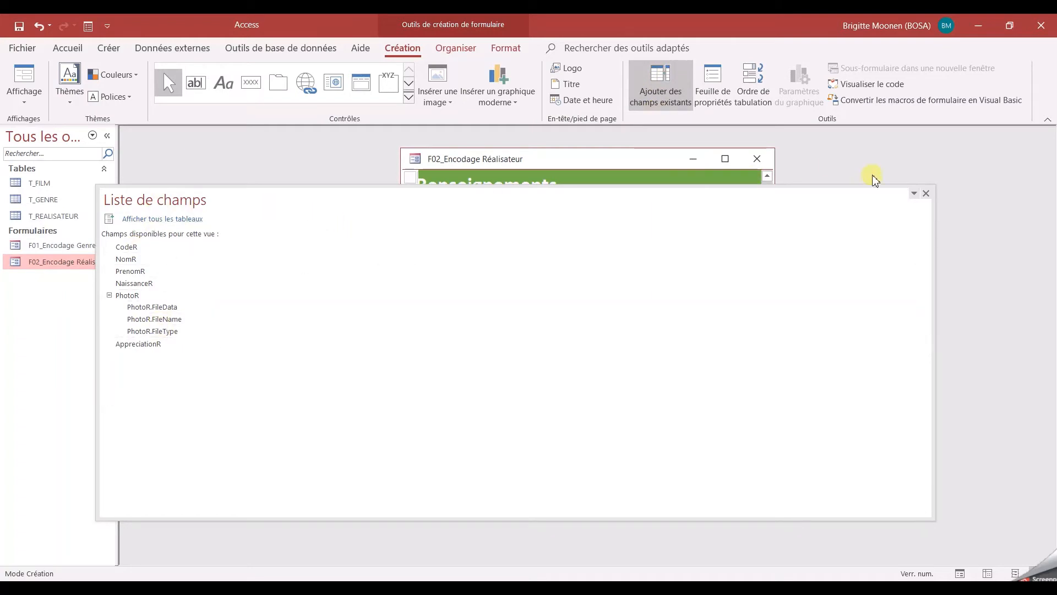
pyautogui.click(928, 193)
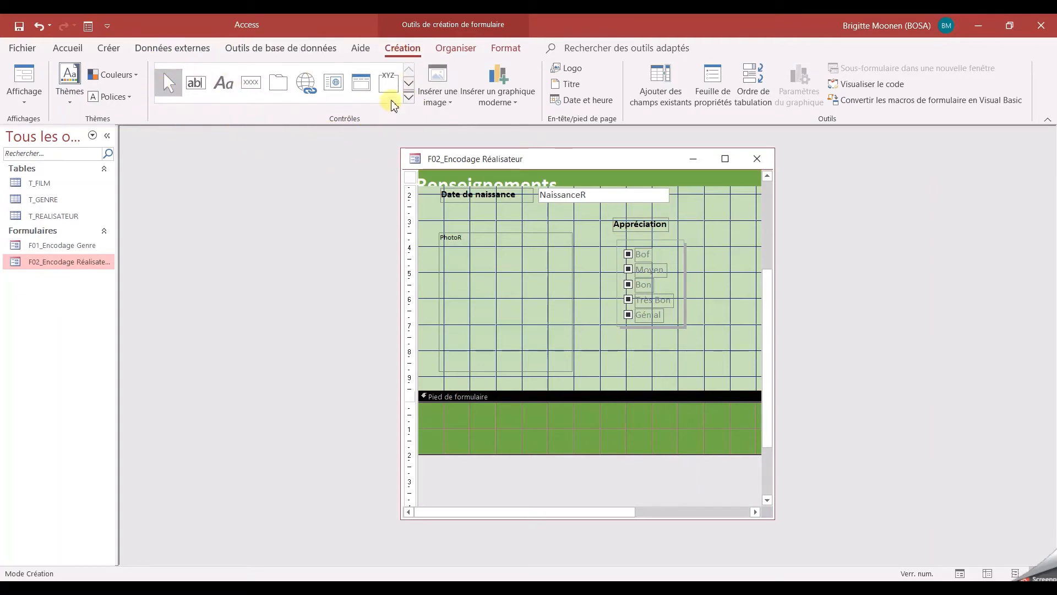
pyautogui.click(410, 98)
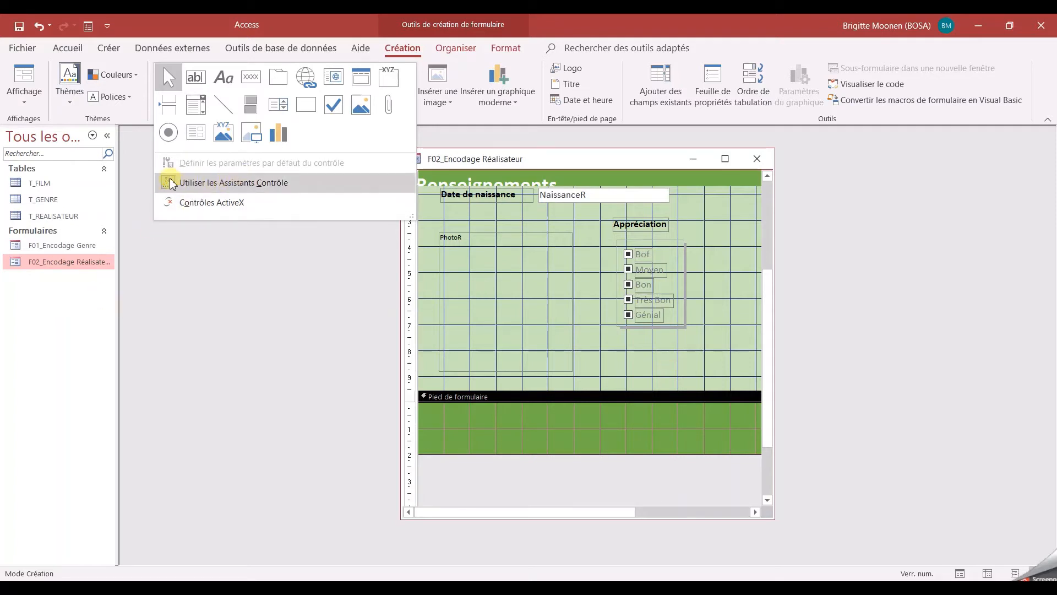
pyautogui.click(250, 84)
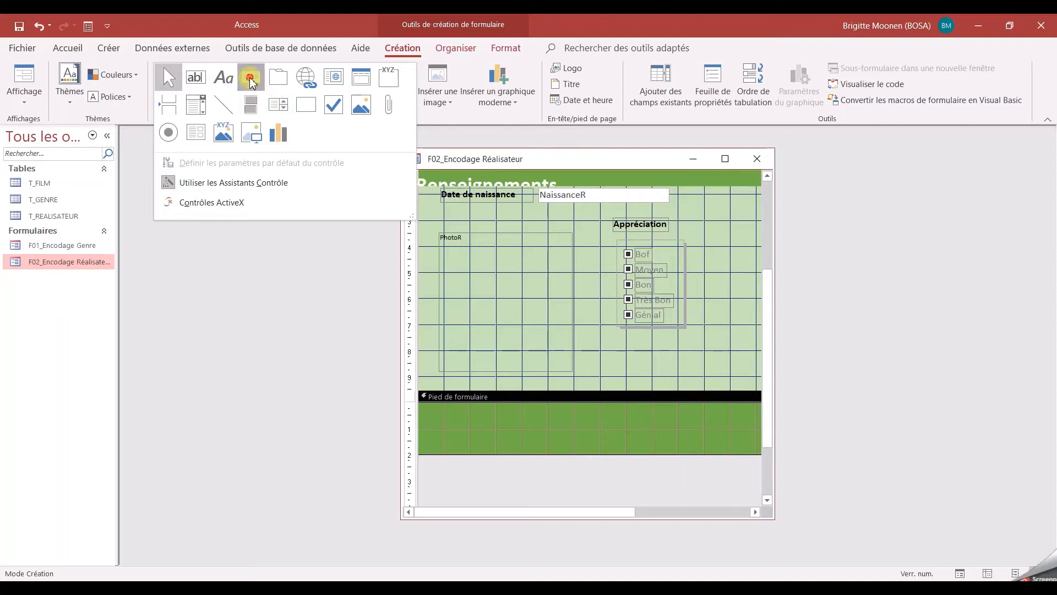
pyautogui.click(502, 423)
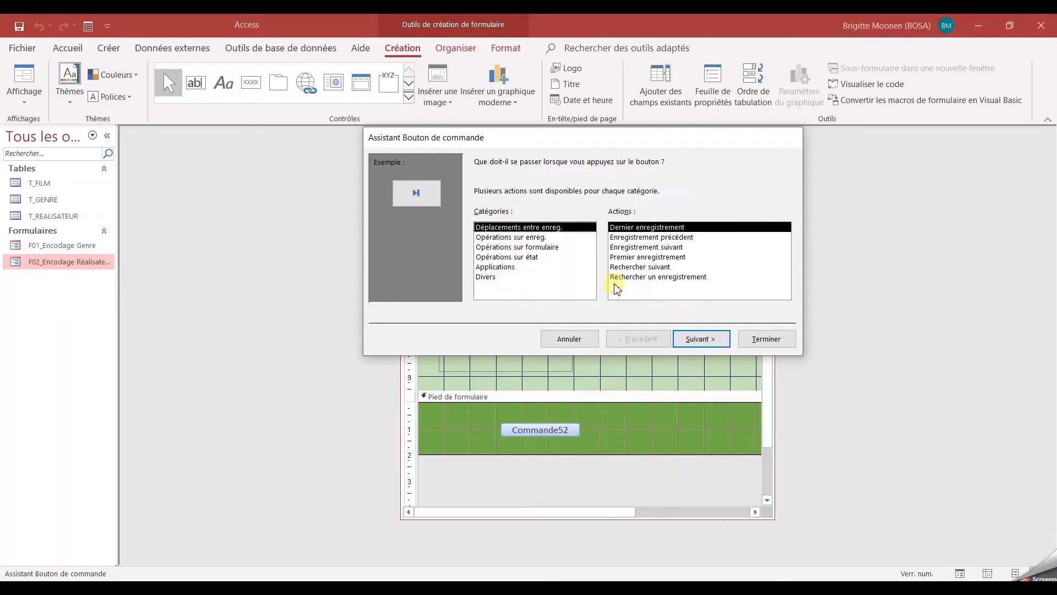
pyautogui.click(531, 236)
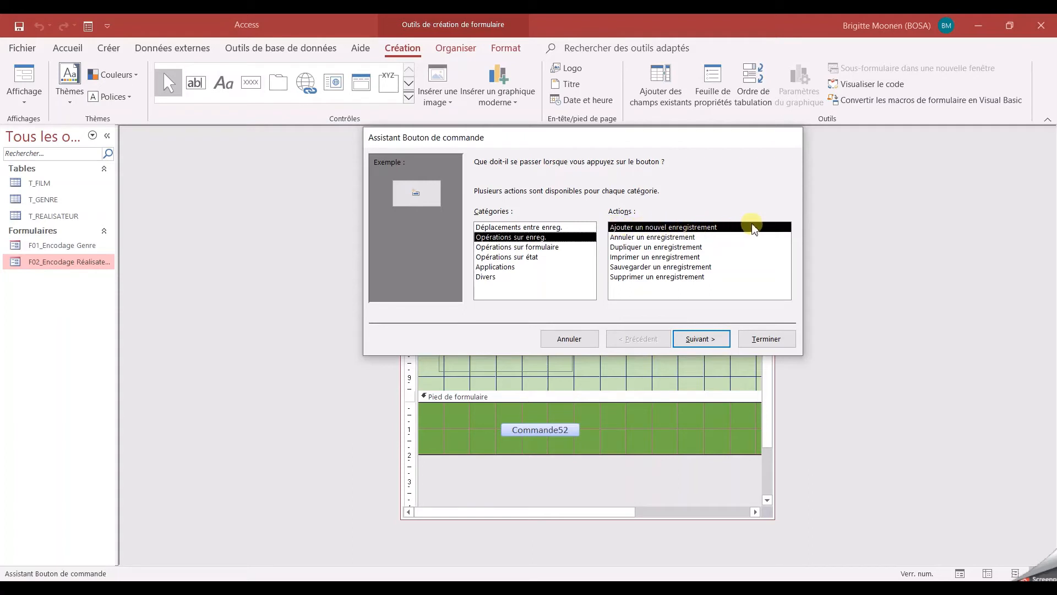
pyautogui.click(719, 340)
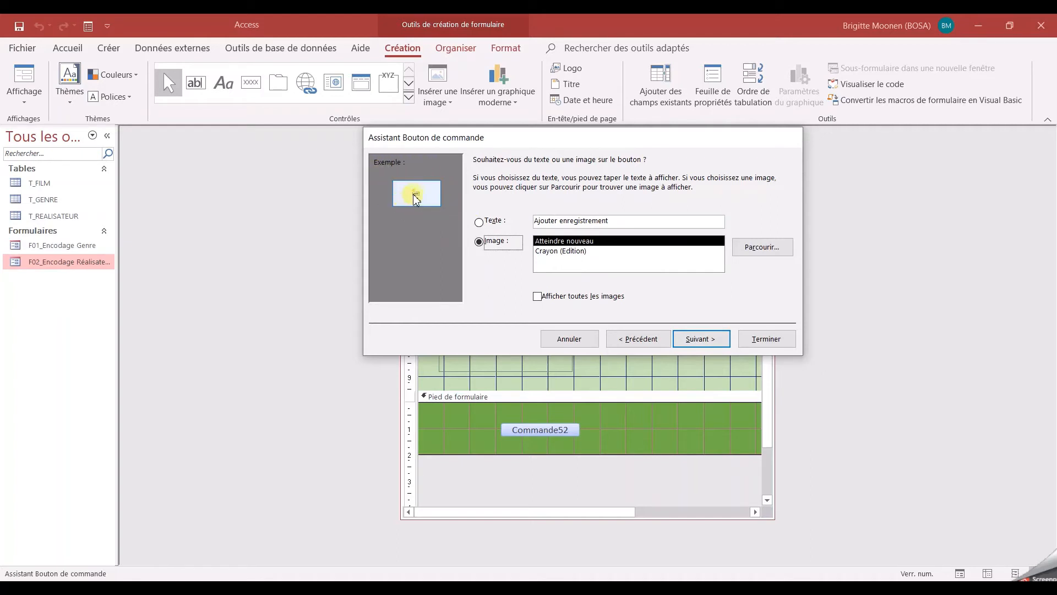
# Make the command button show text instead of an image, with the caption Nouveau Réalisateur
pyautogui.click(491, 223)
pyautogui.click(480, 241)
pyautogui.click(479, 221)
pyautogui.moveTo(612, 220); pyautogui.dragTo(593, 220)
pyautogui.moveTo(495, 211); pyautogui.dragTo(490, 214)
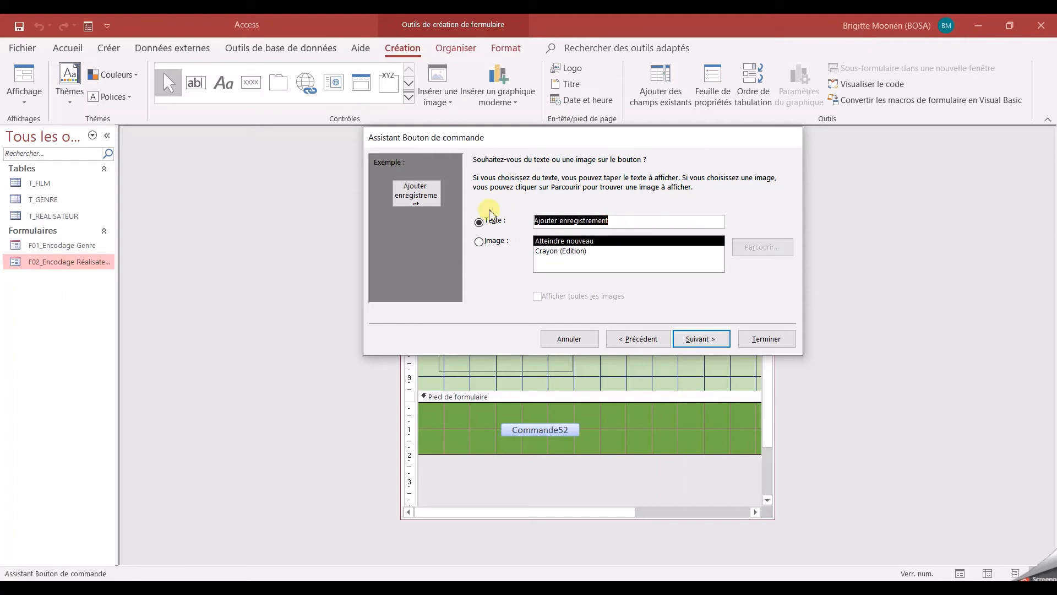
pyautogui.write('Nouvea')
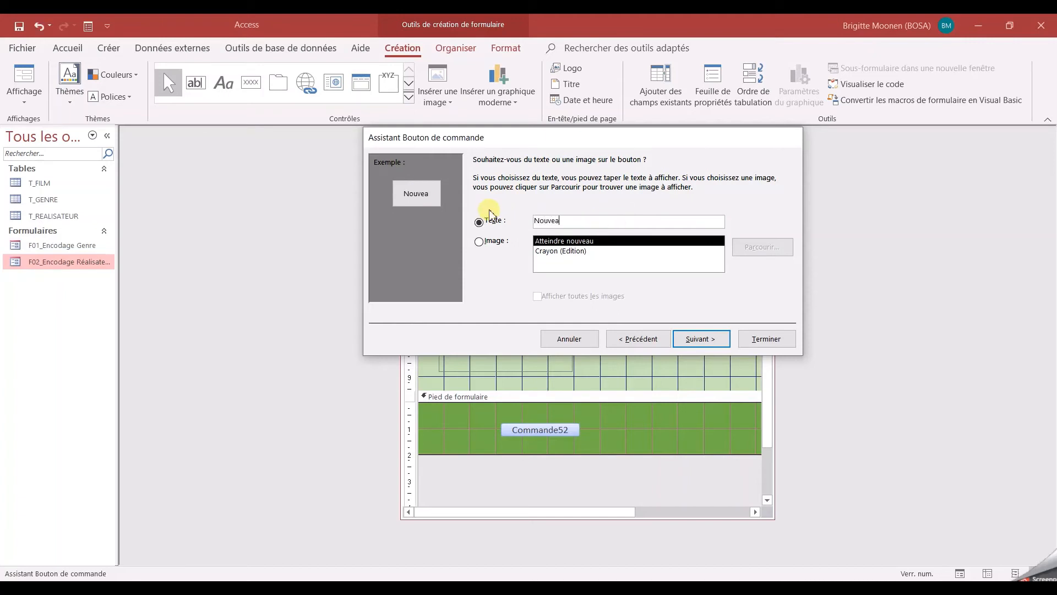
pyautogui.write('u Réalisateur')
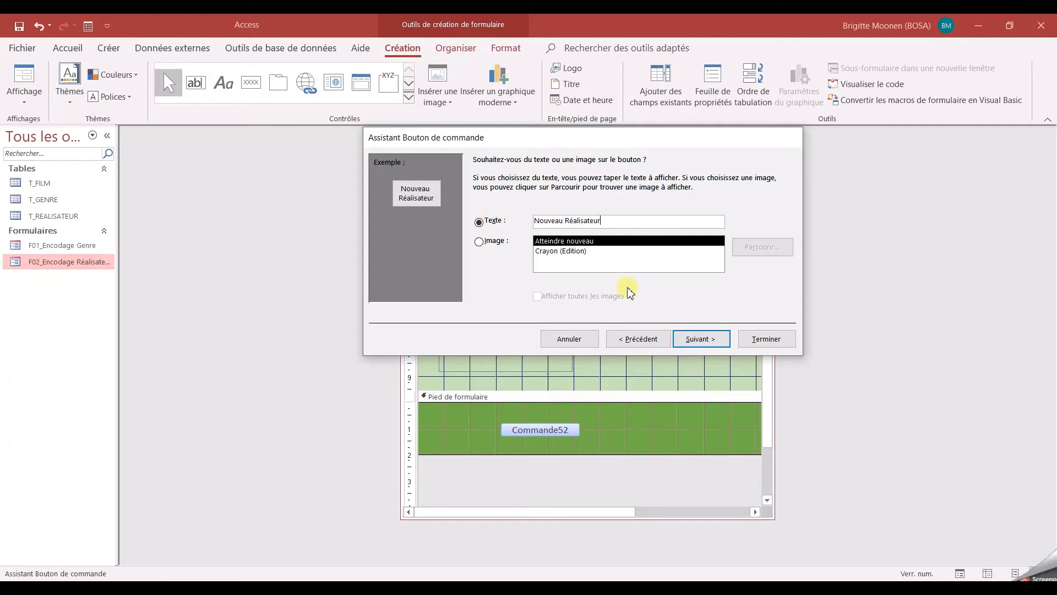
# Name the command button BtNouveaureal and finish the button wizard
pyautogui.click(699, 339)
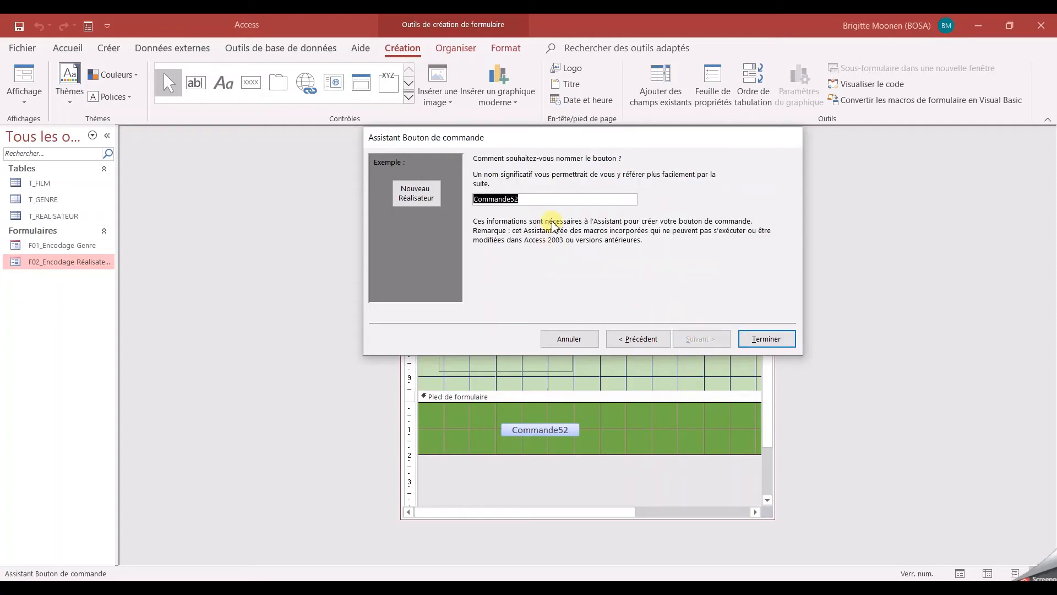
pyautogui.write('BtNouveaureal')
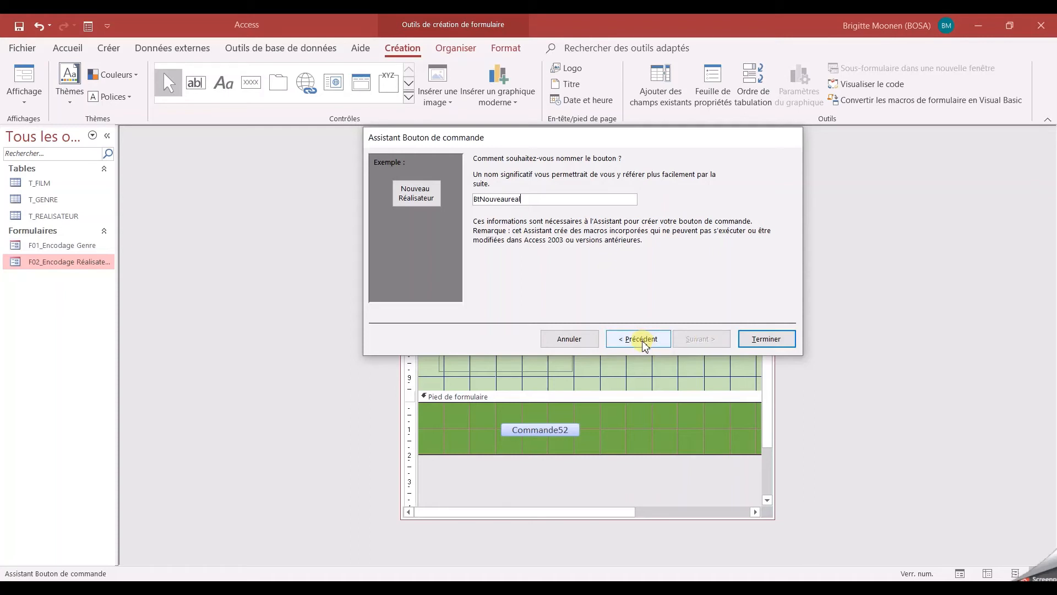
pyautogui.click(767, 339)
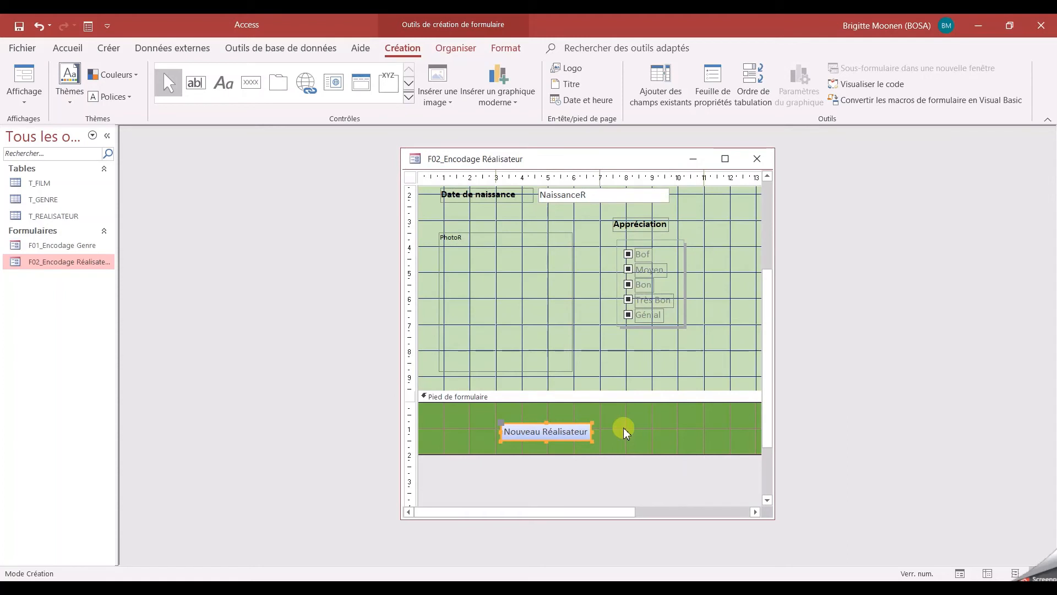
# Switch to form view, start a new record with the Nouveau Réalisateur button, and enter Chaplin, Charlie as the name
pyautogui.click(23, 77)
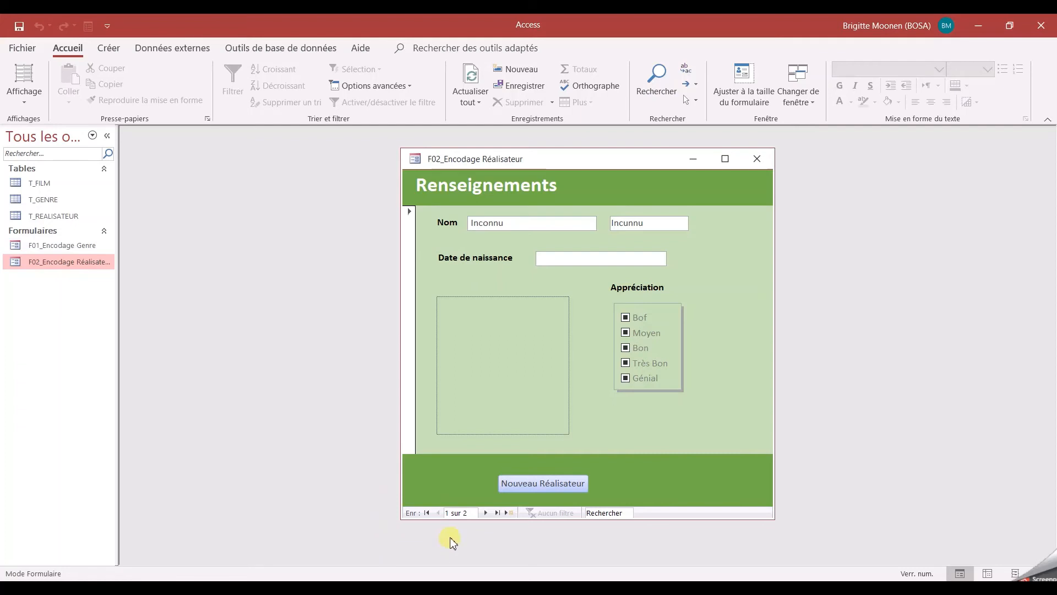
pyautogui.click(541, 482)
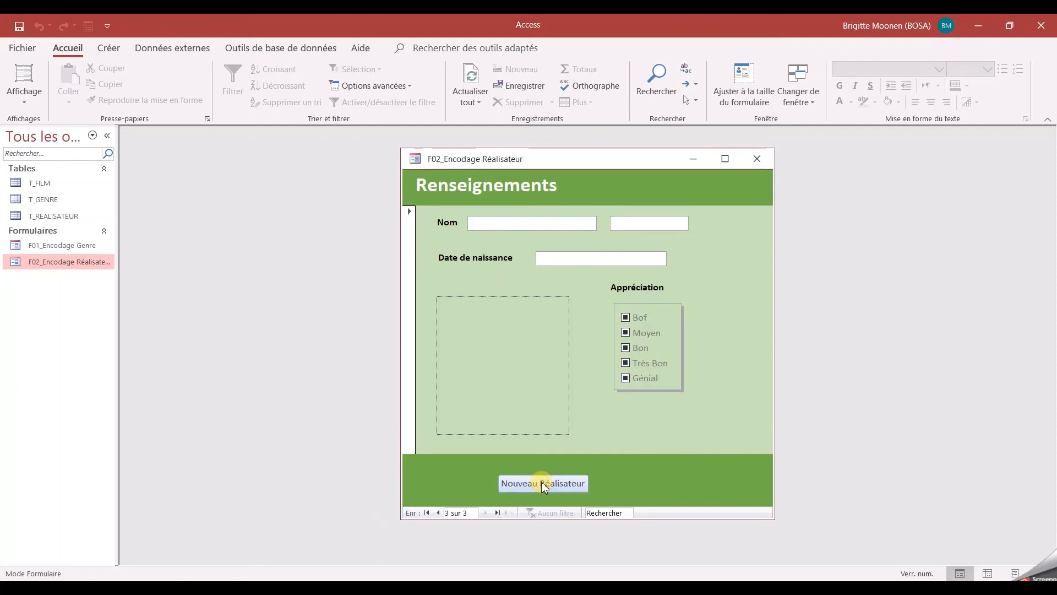
pyautogui.click(503, 224)
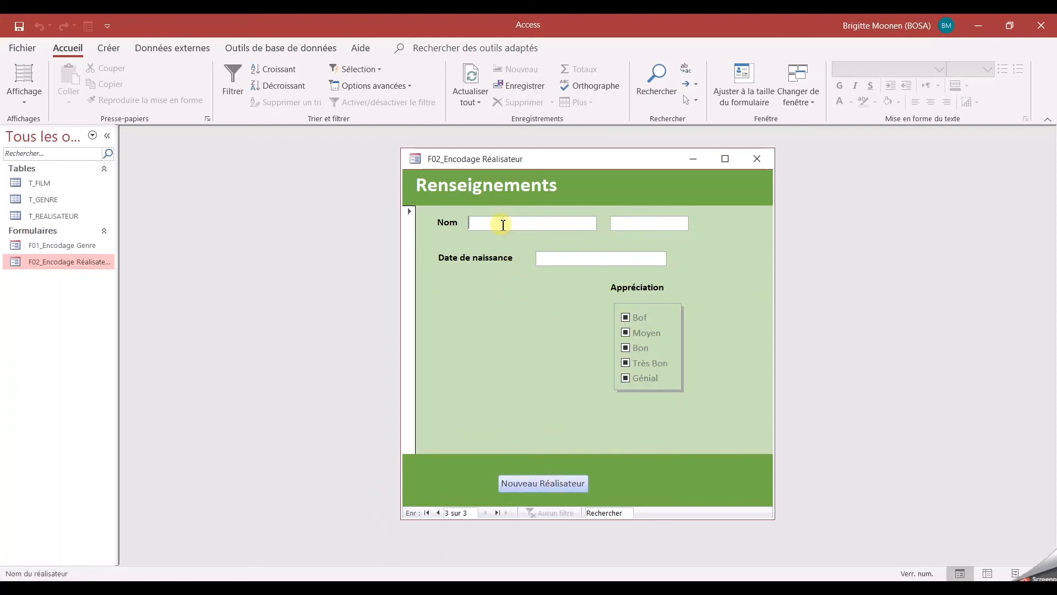
pyautogui.write('C')
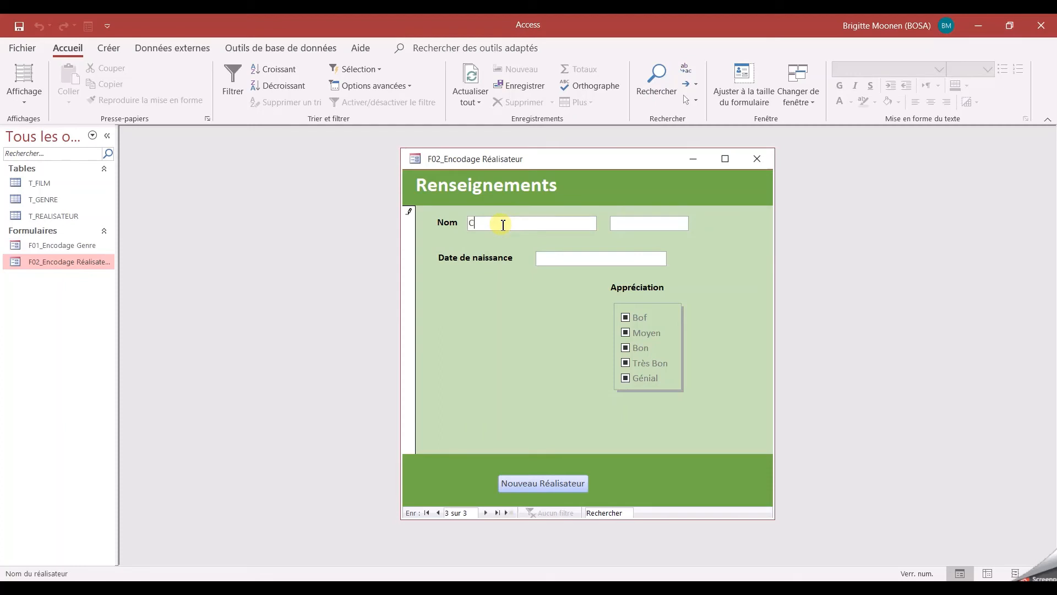
pyautogui.write('haplin')
pyautogui.press('Tab')
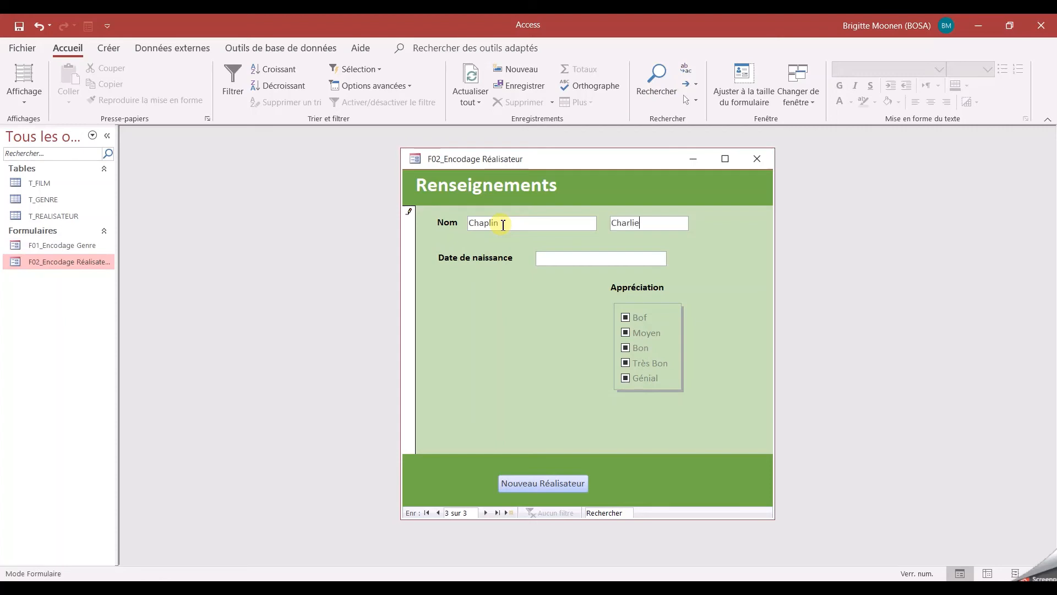
# Enter Chaplin's date of birth and set the appreciation to Génial
pyautogui.press('Tab')
pyautogui.write('16/')
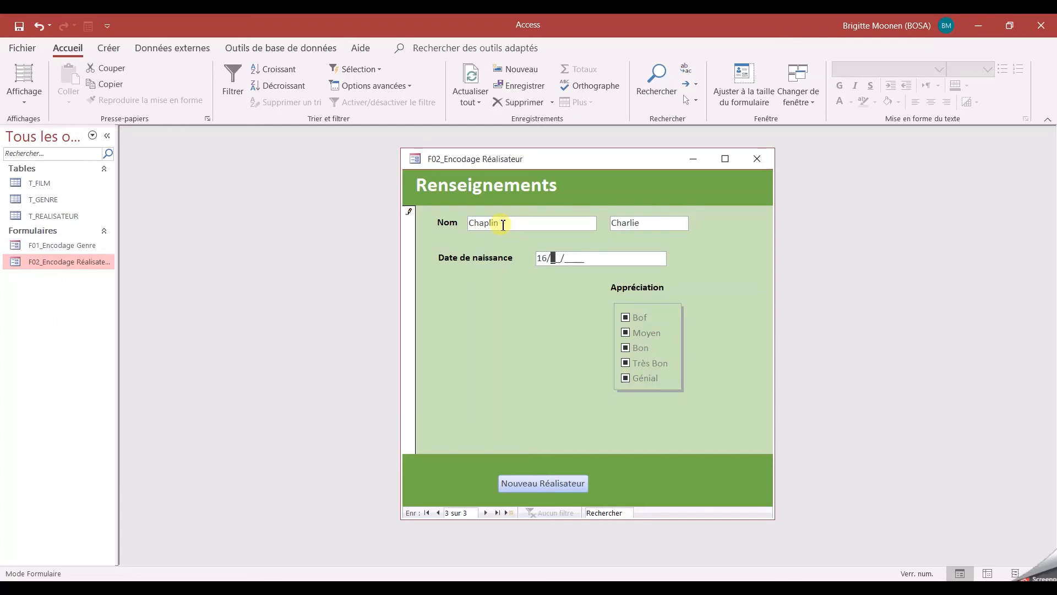
pyautogui.write('04/1889')
pyautogui.click(636, 376)
# Attach Chaplin Charlie.JPG from the Photo Réalisateur folder to the photo field of Chaplin's record
pyautogui.click(484, 346)
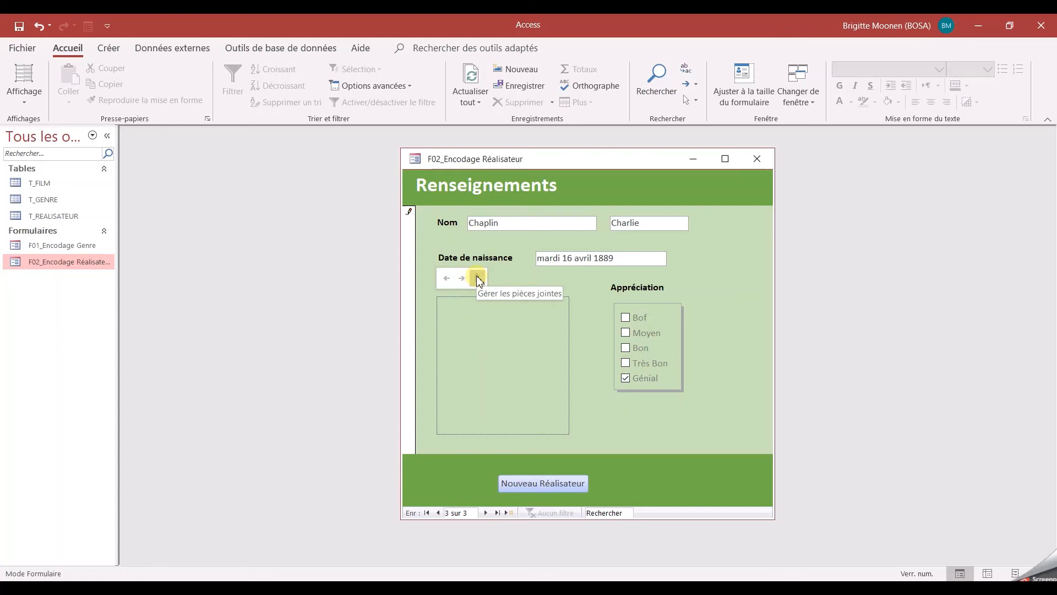
pyautogui.doubleClick(482, 345)
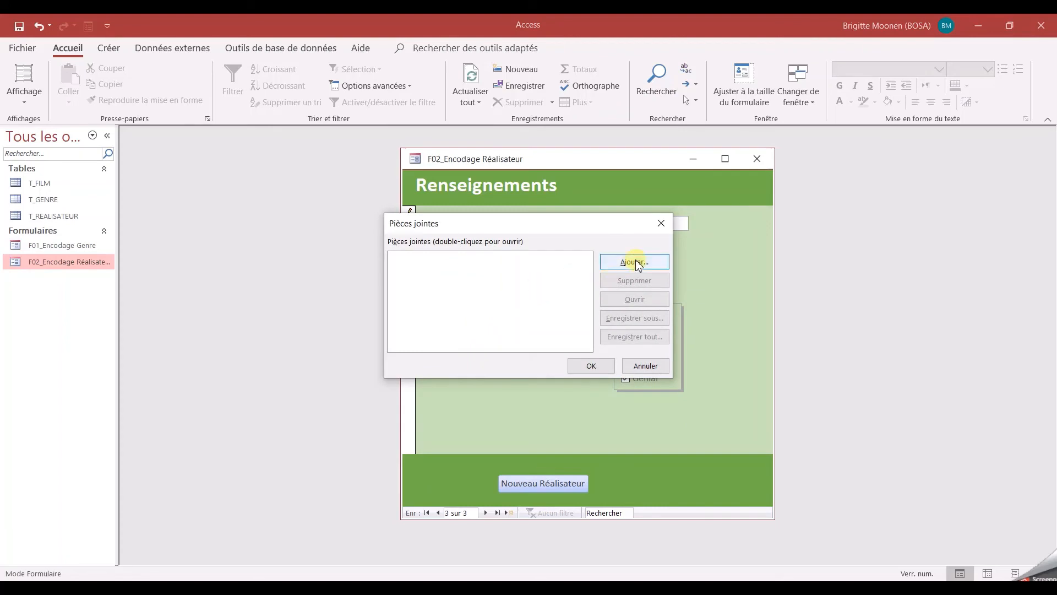
pyautogui.click(635, 262)
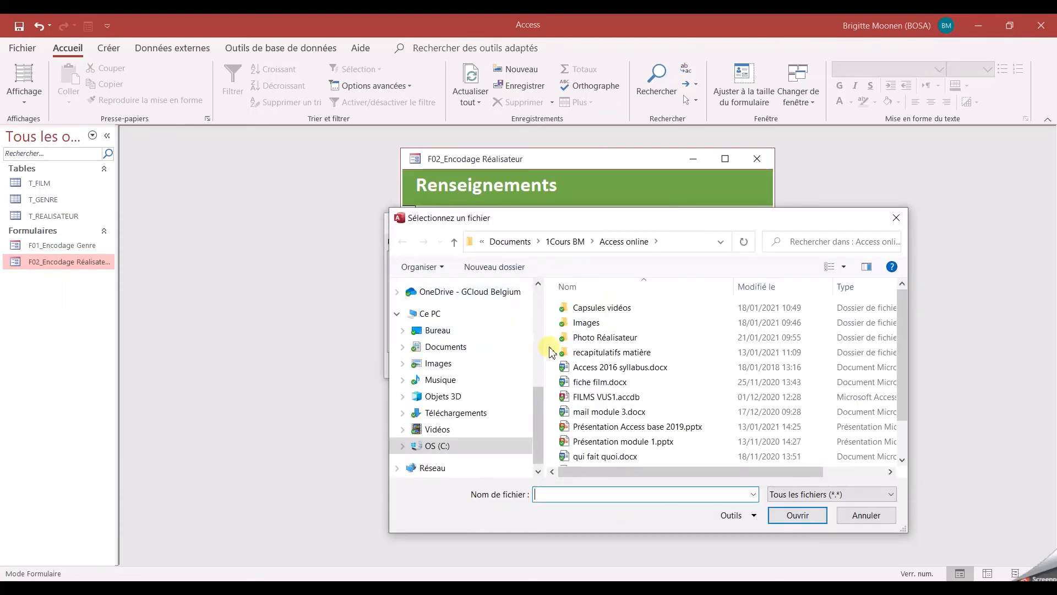
pyautogui.doubleClick(586, 337)
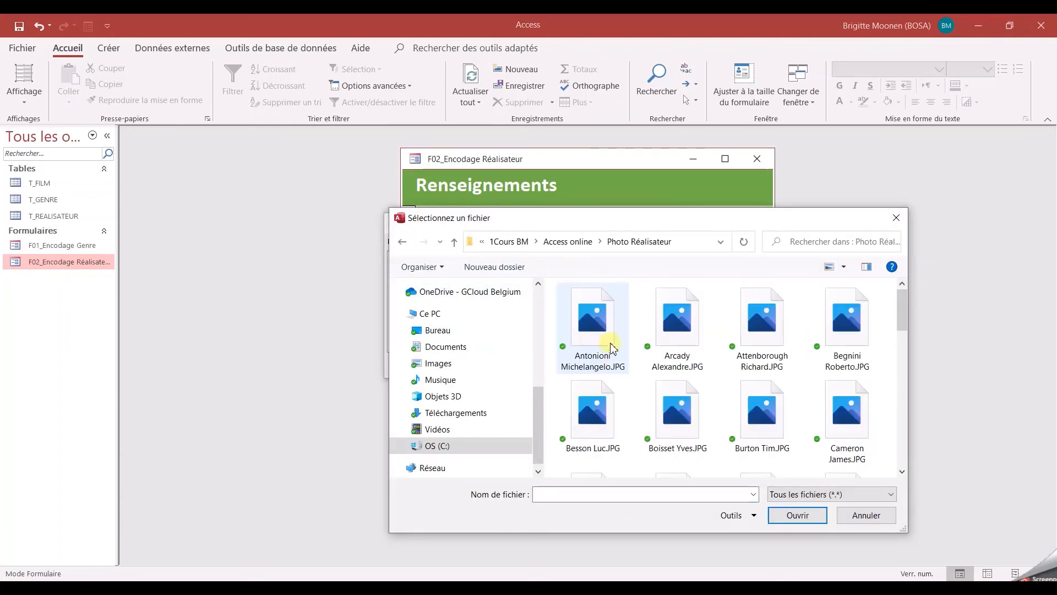
pyautogui.scroll(-3, 763, 387)
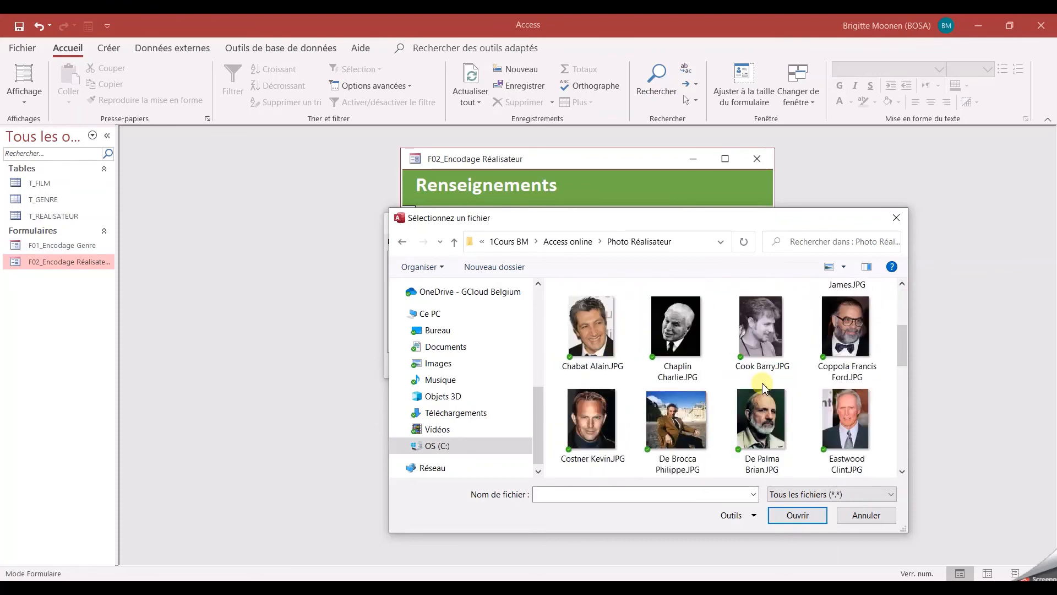
pyautogui.doubleClick(680, 340)
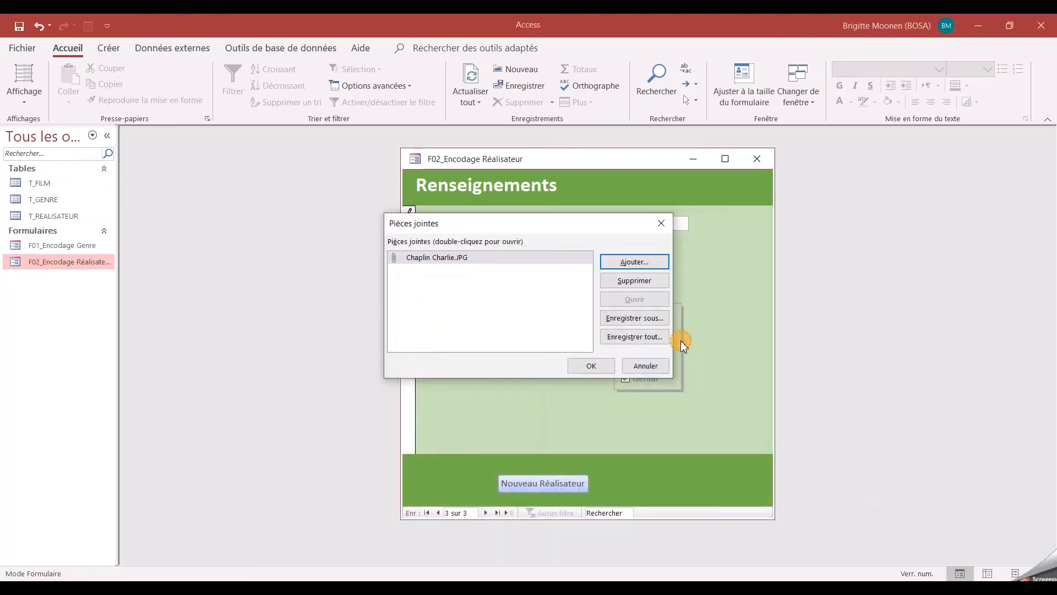
pyautogui.click(584, 362)
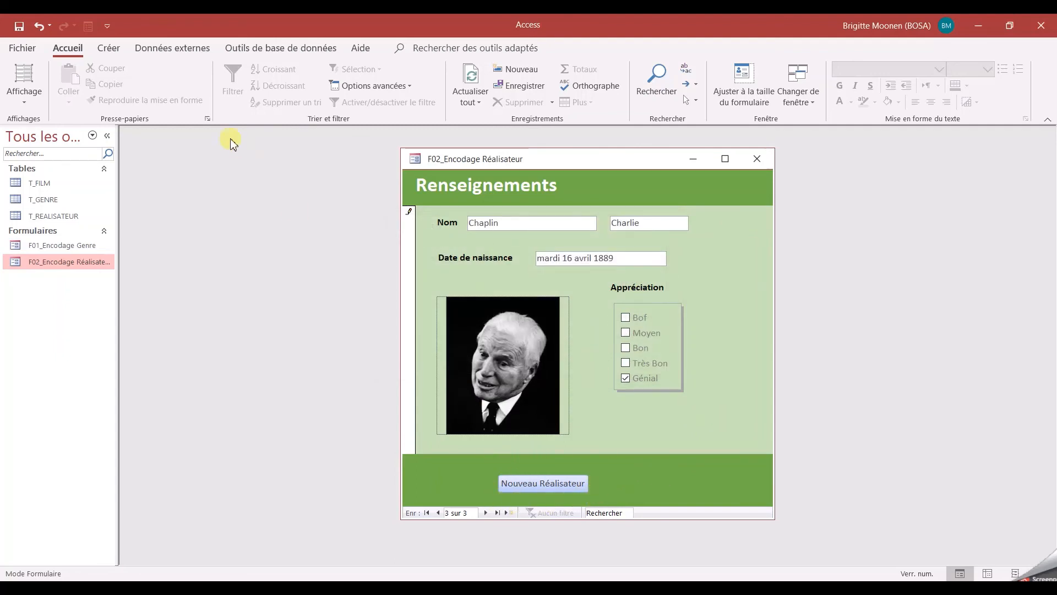
# Switch the form to design view and bring up the formatting options for the Nouveau Réalisateur button
pyautogui.click(24, 94)
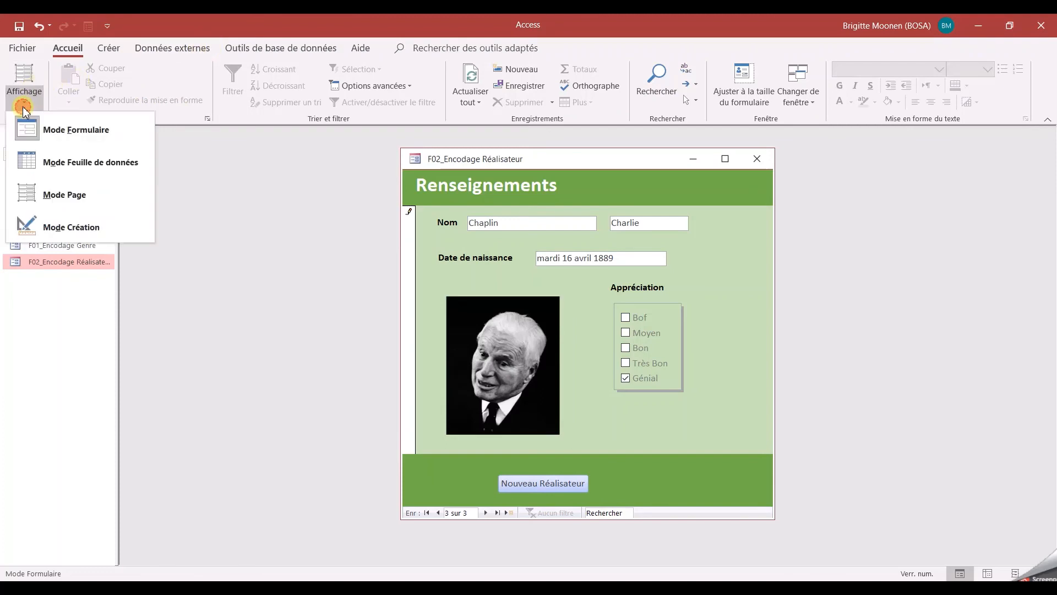
pyautogui.click(65, 222)
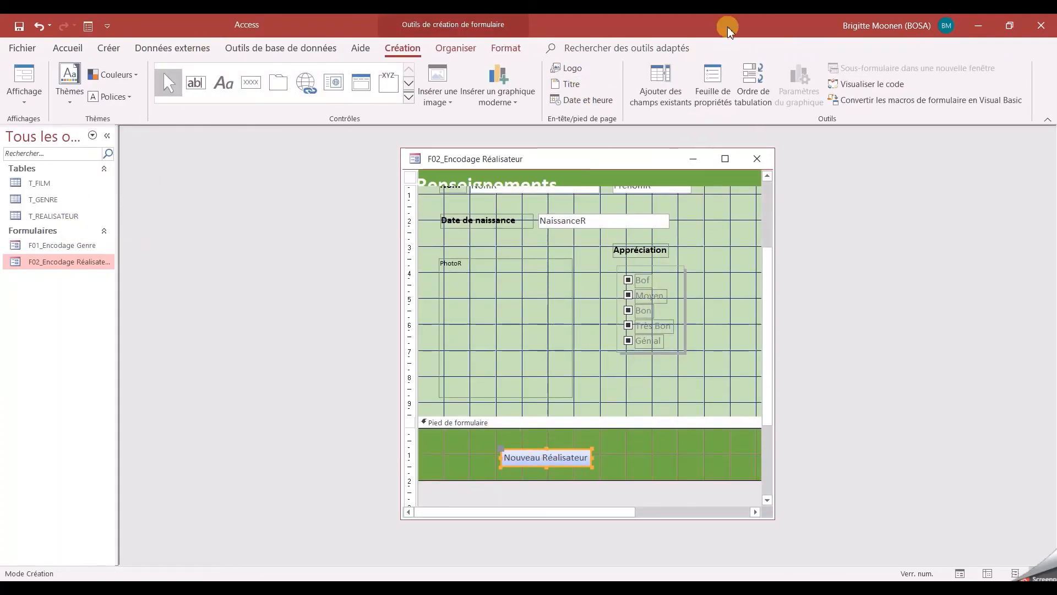
pyautogui.click(506, 49)
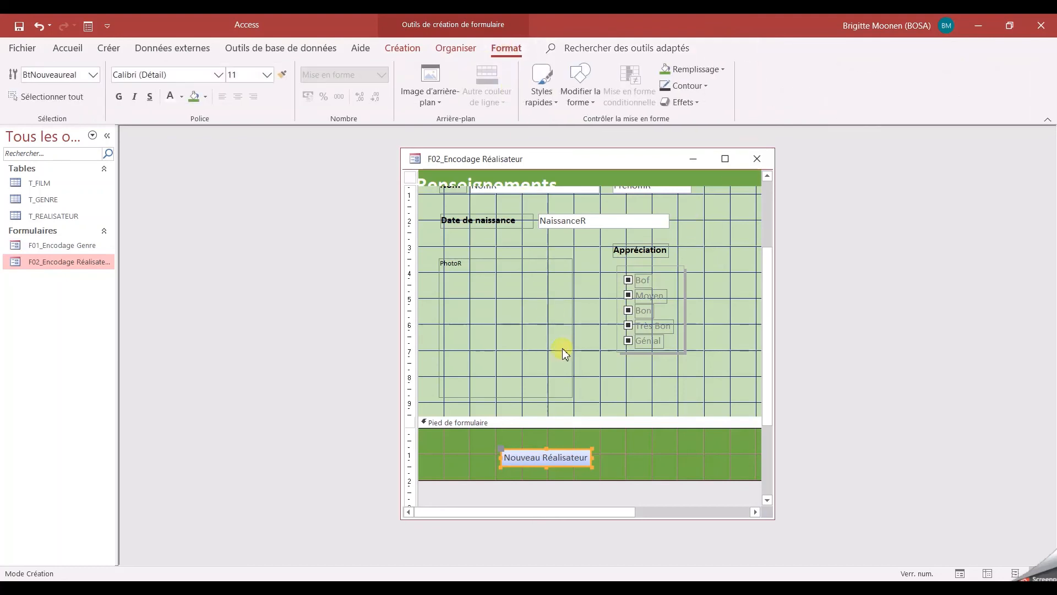
# Try the pale green theme quick style from the fourth row on the Nouveau Réalisateur button
pyautogui.click(585, 105)
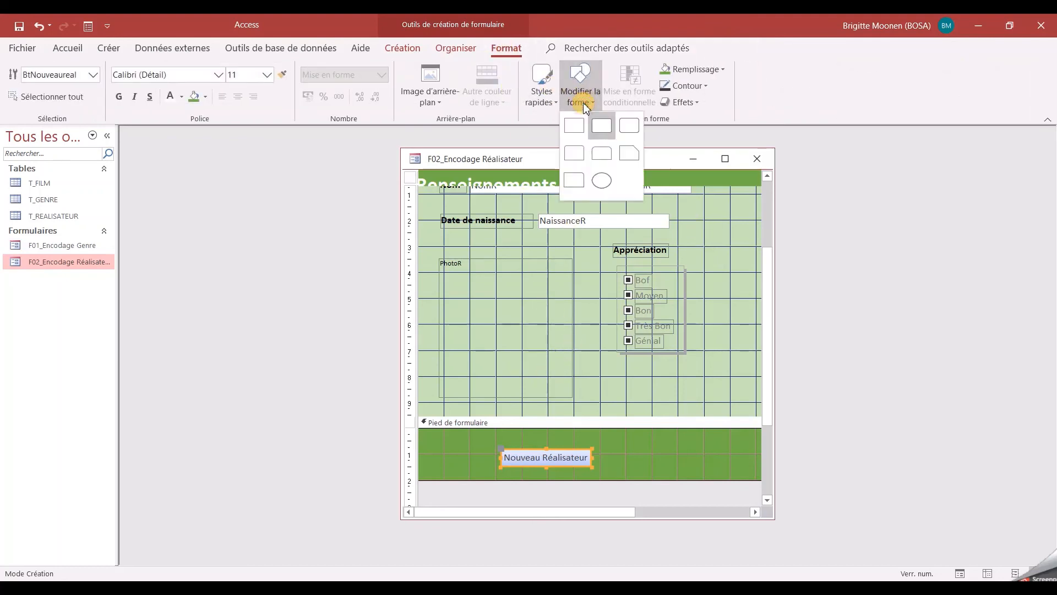
pyautogui.click(554, 103)
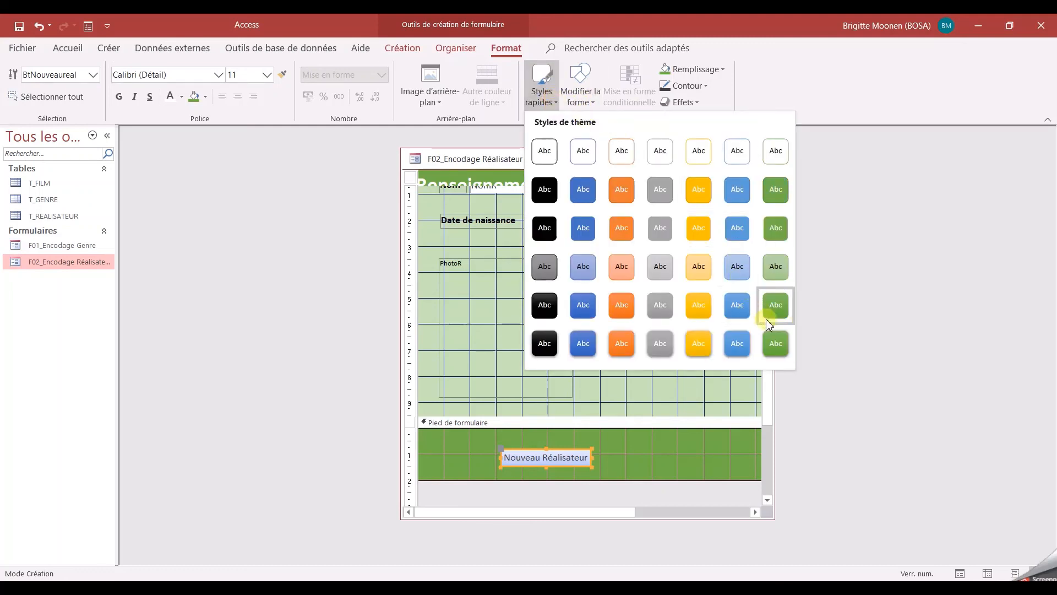
pyautogui.click(775, 265)
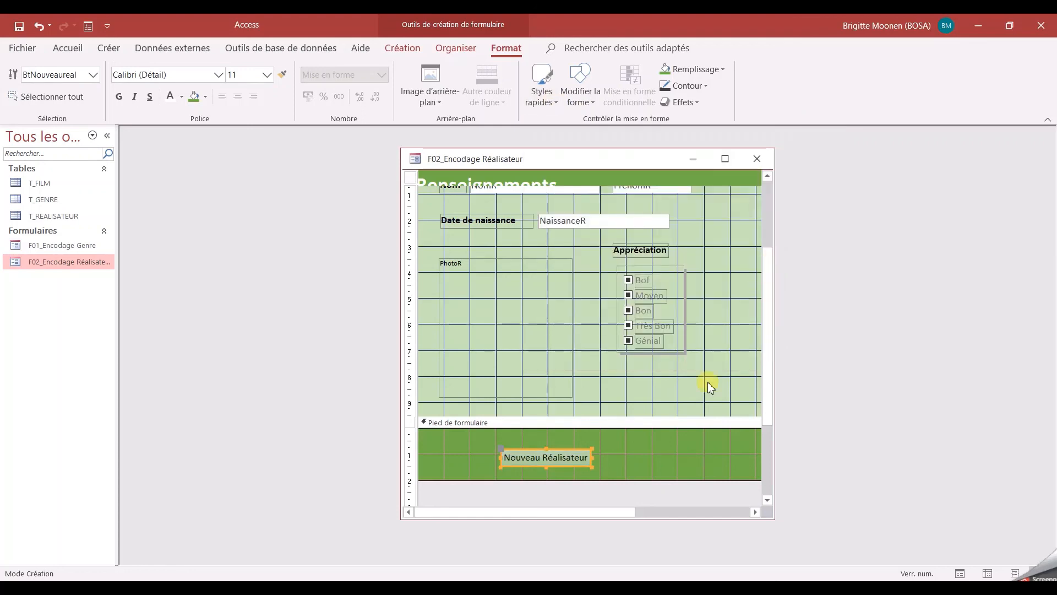
# Apply the gold theme quick style from the fifth row to the Nouveau Réalisateur button and deselect it
pyautogui.click(551, 105)
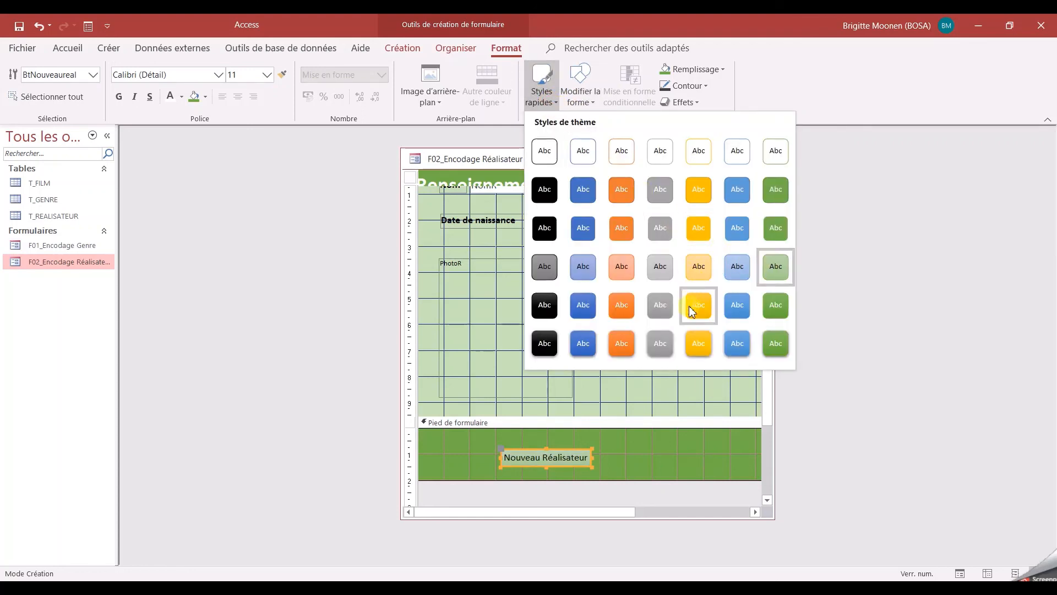
pyautogui.click(693, 309)
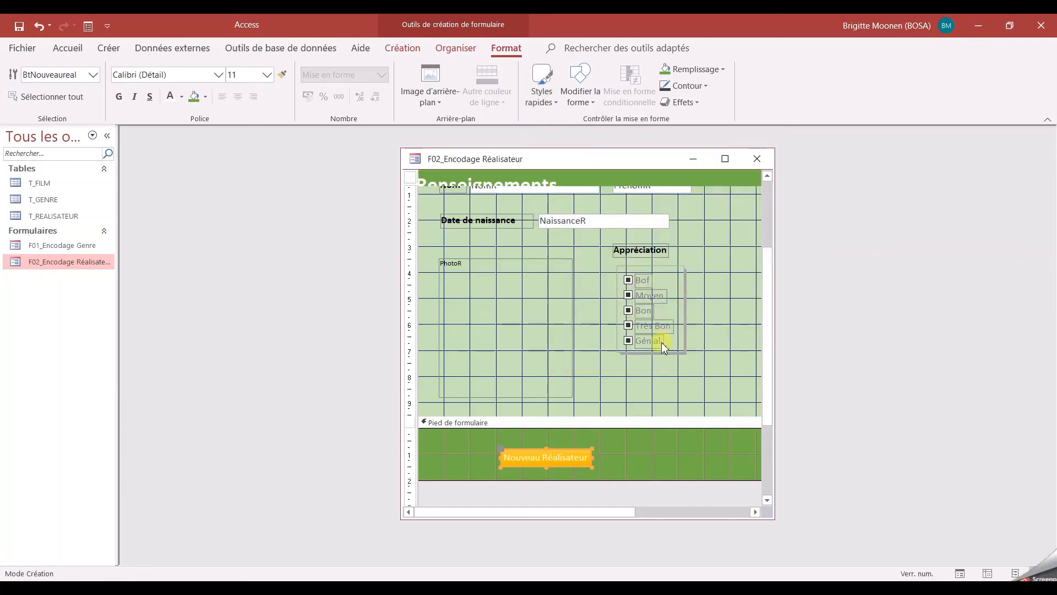
pyautogui.click(712, 458)
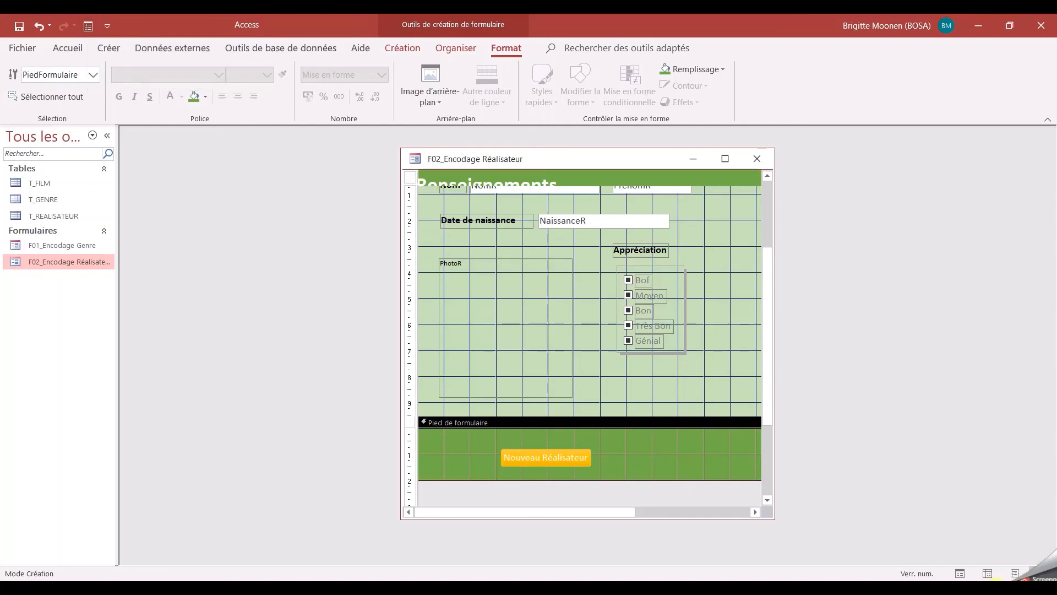
# Return to form view and go through the records to Chaplin's to check the restyled button
pyautogui.click(959, 574)
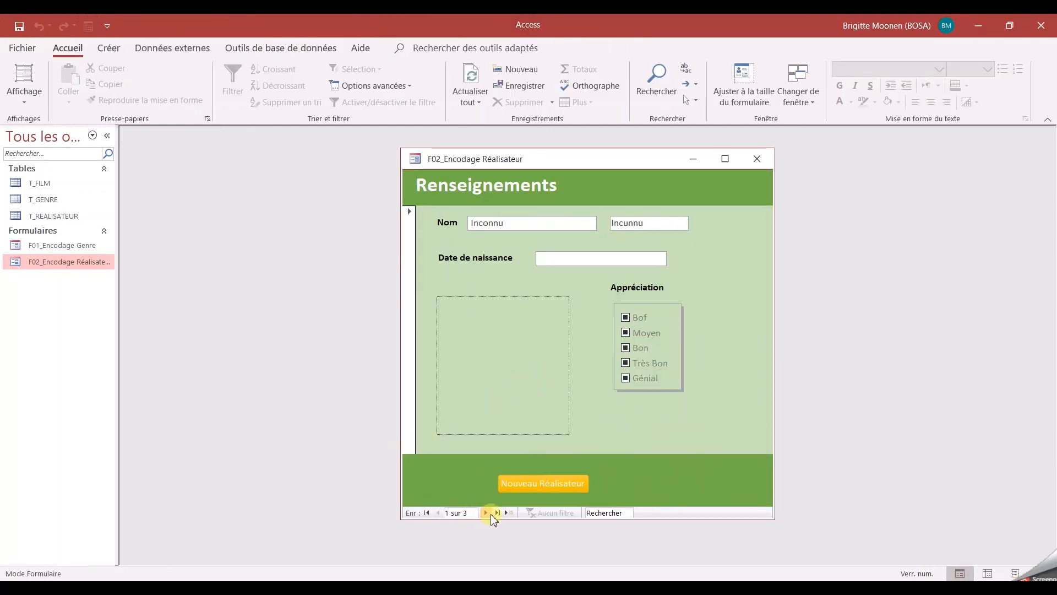
pyautogui.click(486, 512)
pyautogui.click(487, 513)
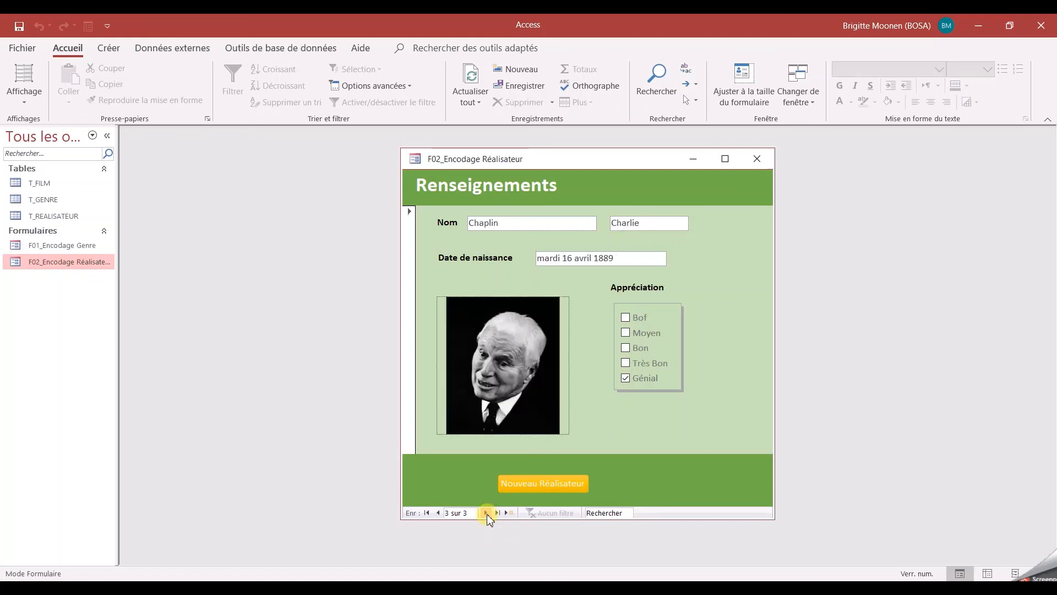